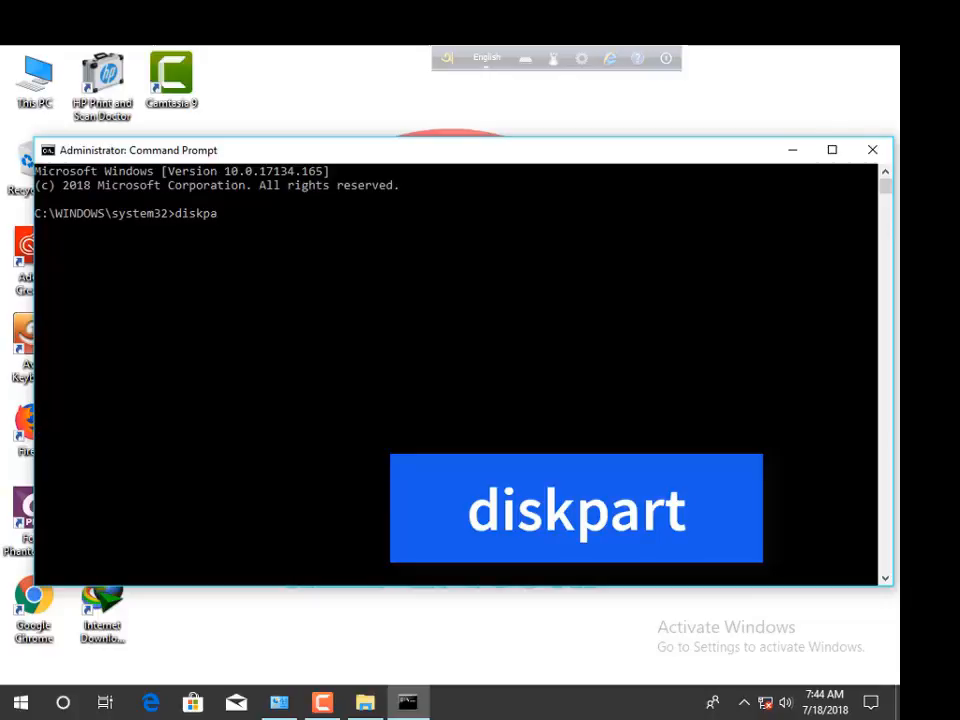
Step: Start diskpart at the command prompt and list the volumes
text(rt)
key(Return)
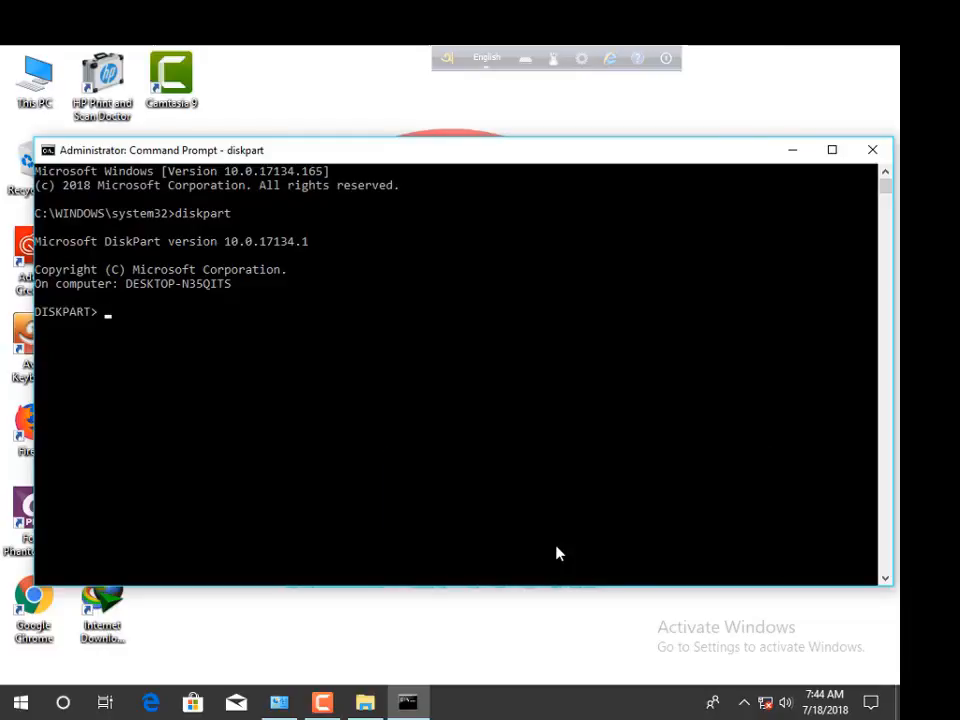
text(li)
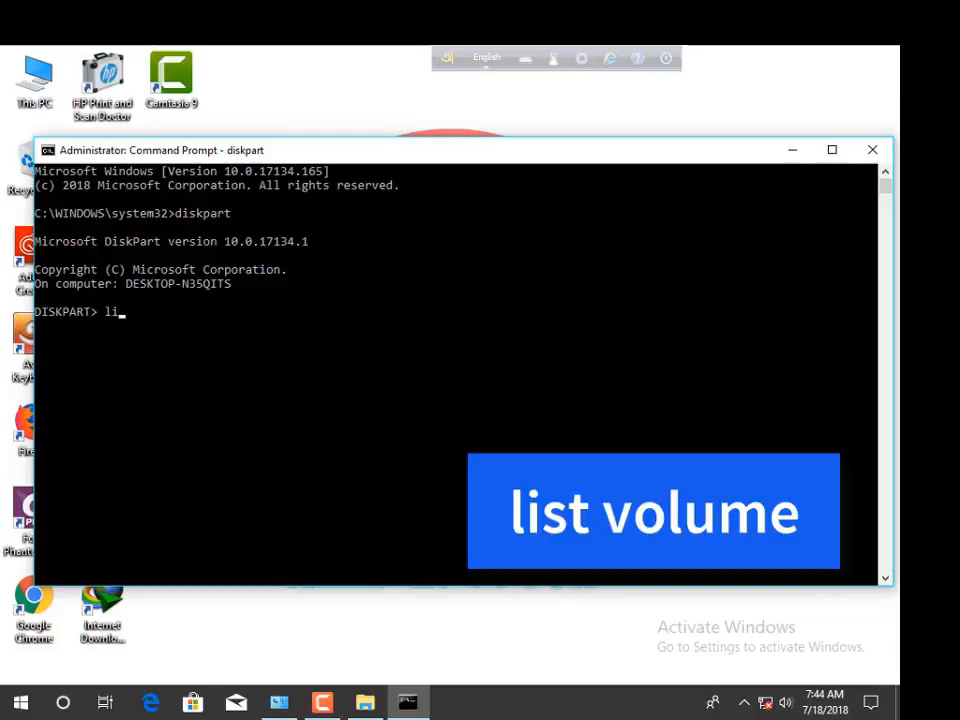
text(st volume)
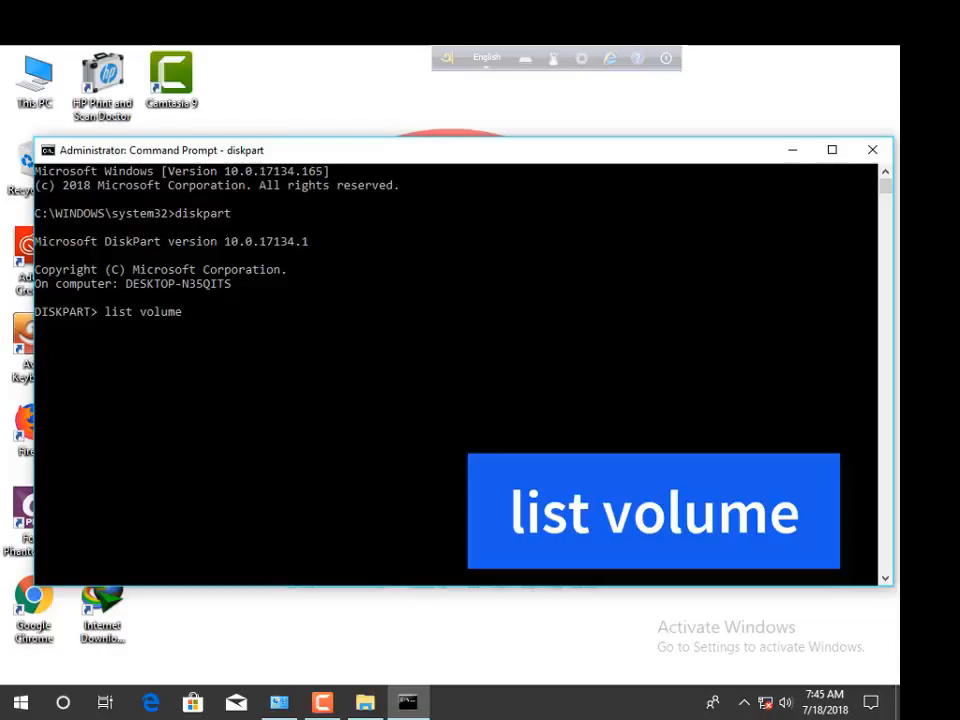
key(Return)
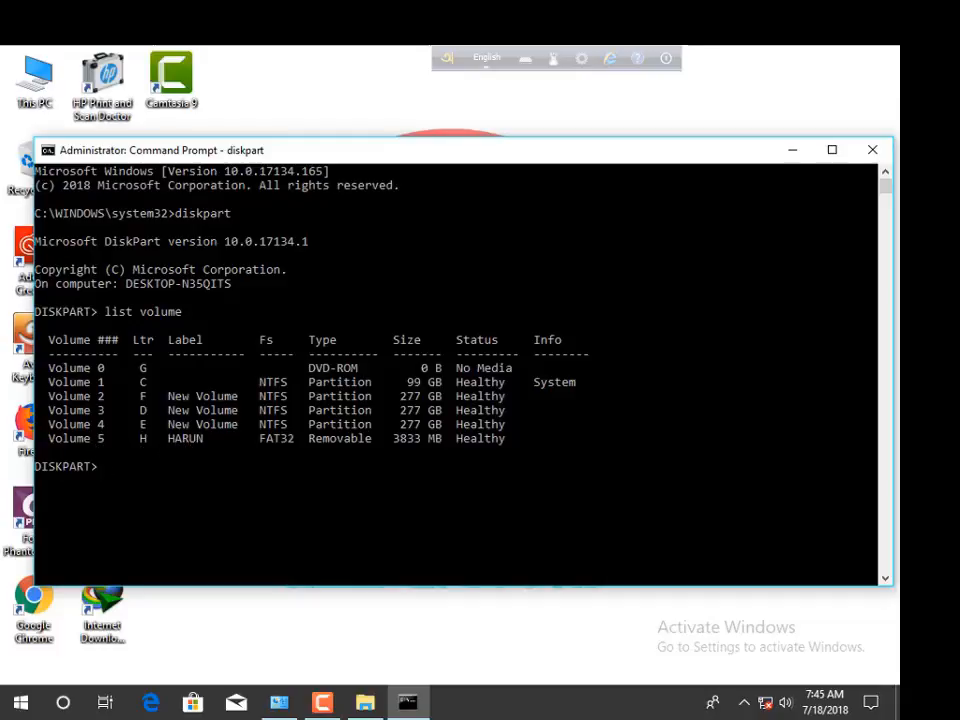
Step: Check the removable drive H: in This PC against the DiskPart volume list, and return to Command Prompt
click(792, 152)
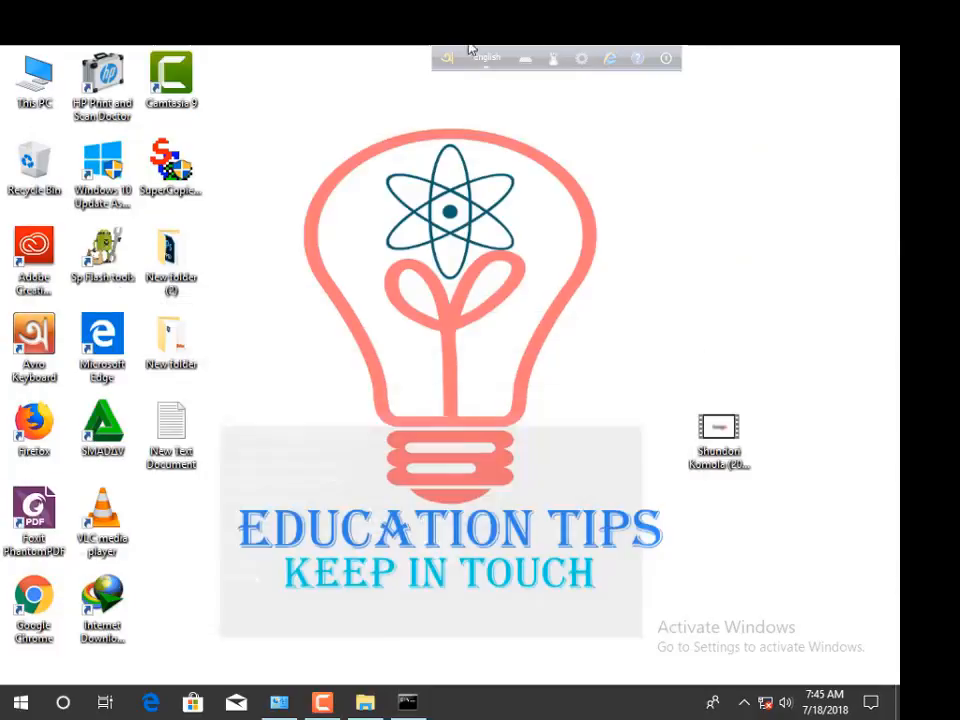
double_click(35, 92)
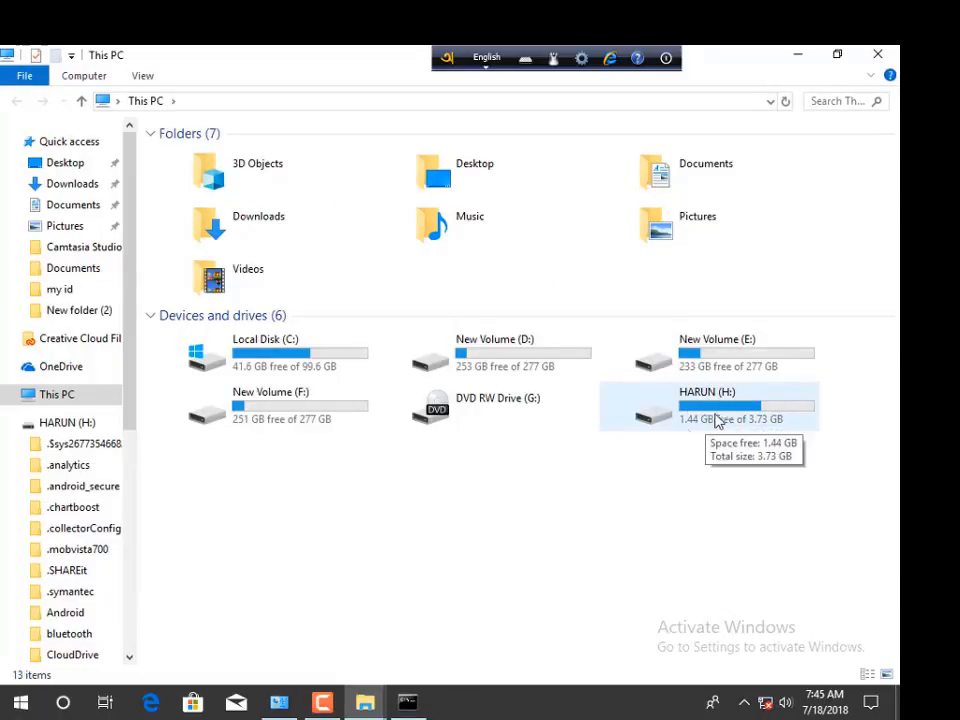
click(879, 57)
click(409, 700)
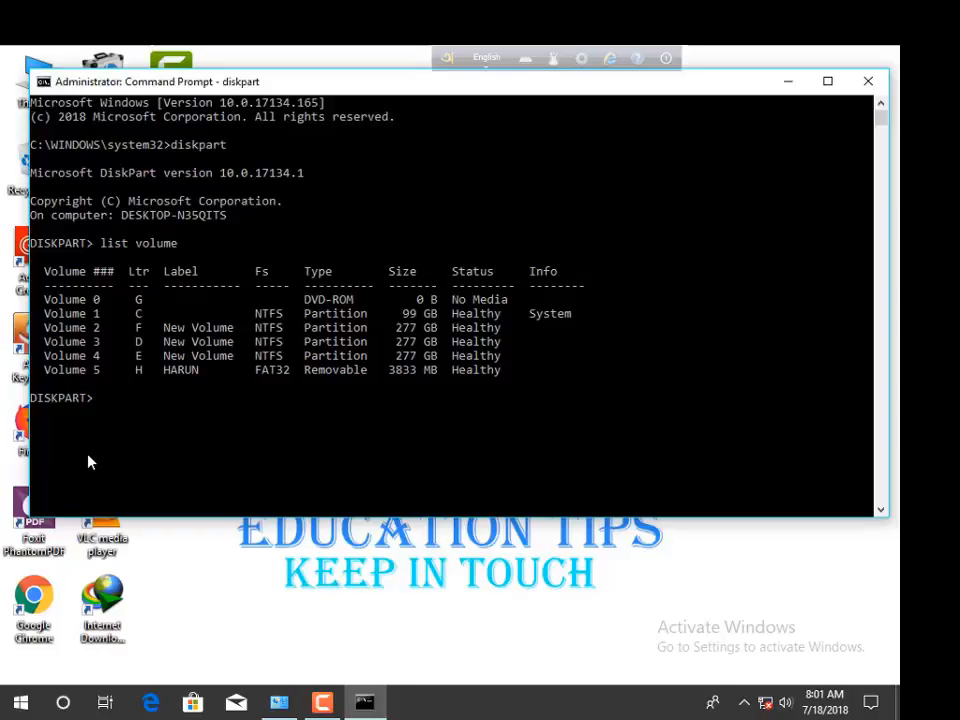
text(s)
key(BackSpace)
click(788, 82)
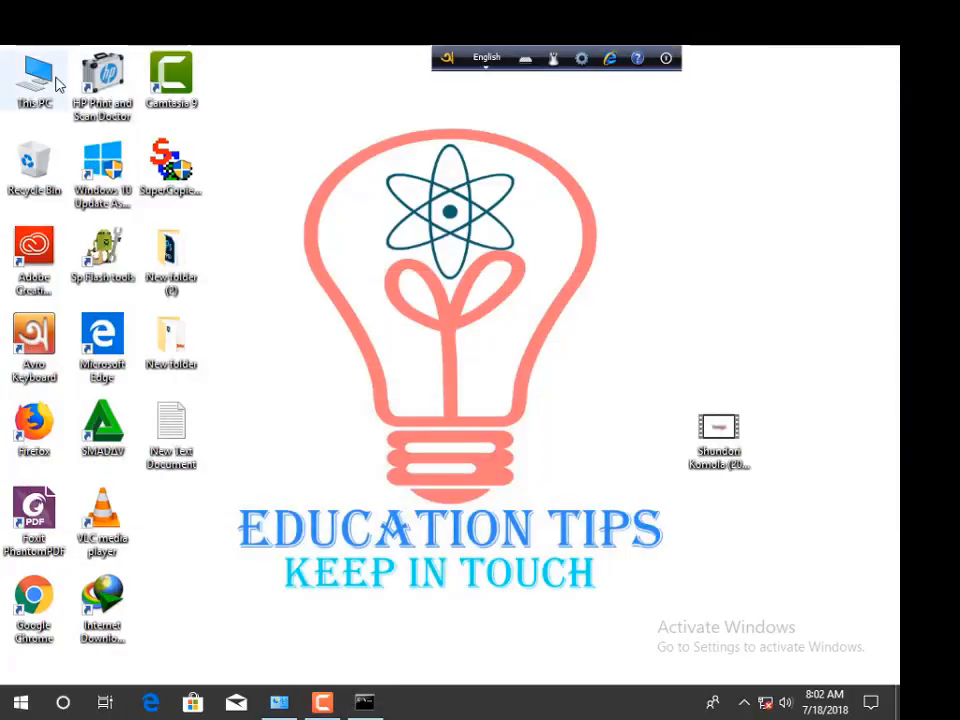
double_click(32, 72)
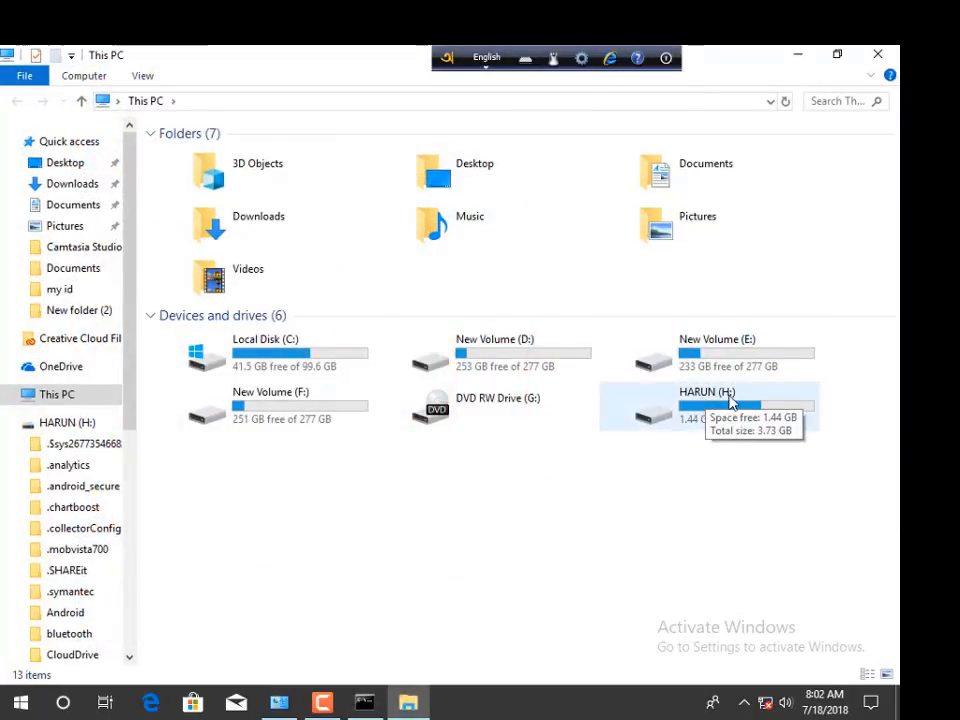
click(364, 704)
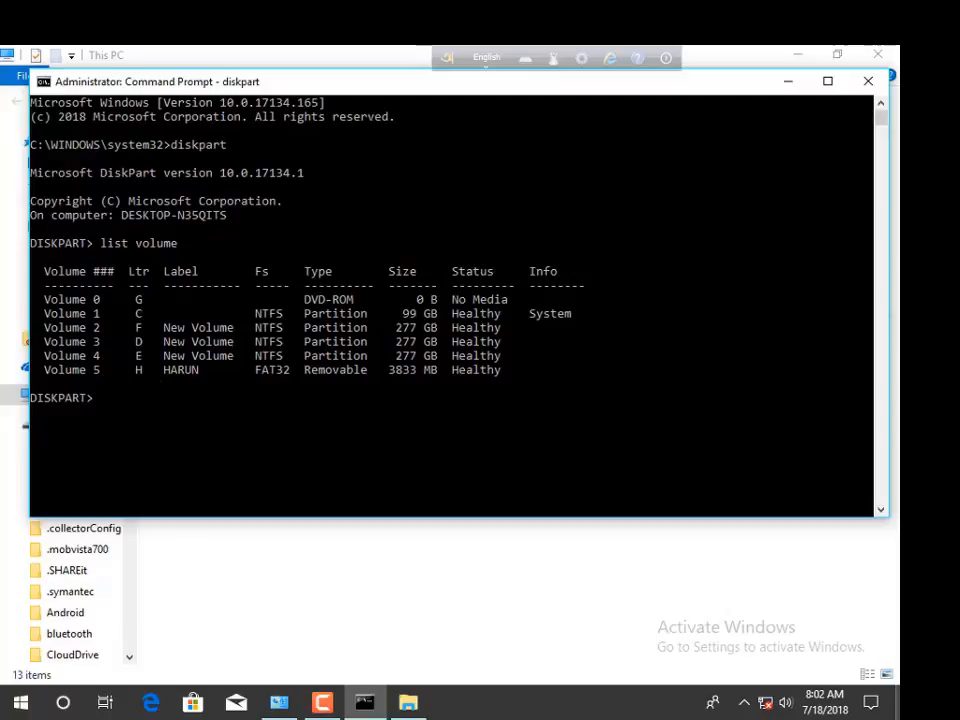
Step: Select volume 5 in DiskPart
text(se)
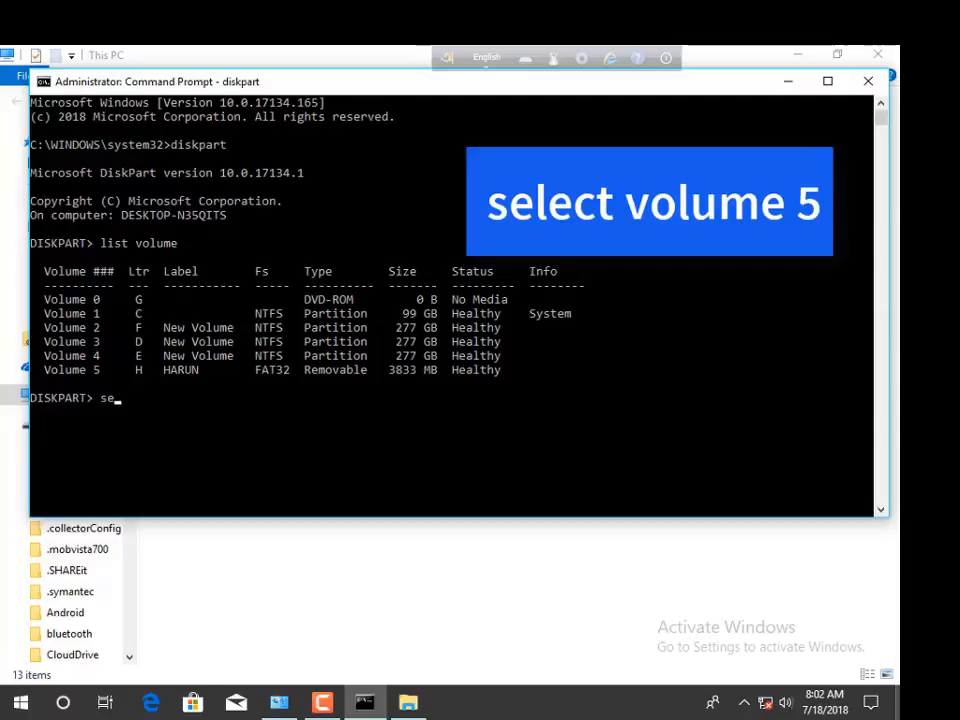
text(lect volume 5)
key(Return)
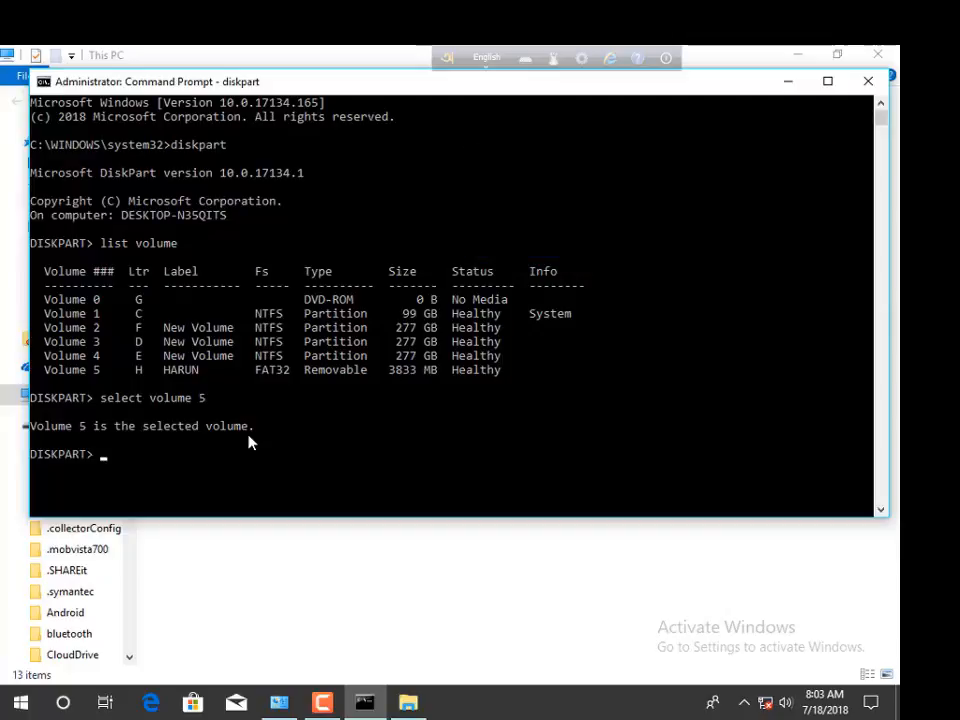
Step: Quick-format the selected volume as NTFS in DiskPart, using the person's first name as the volume label
text(for)
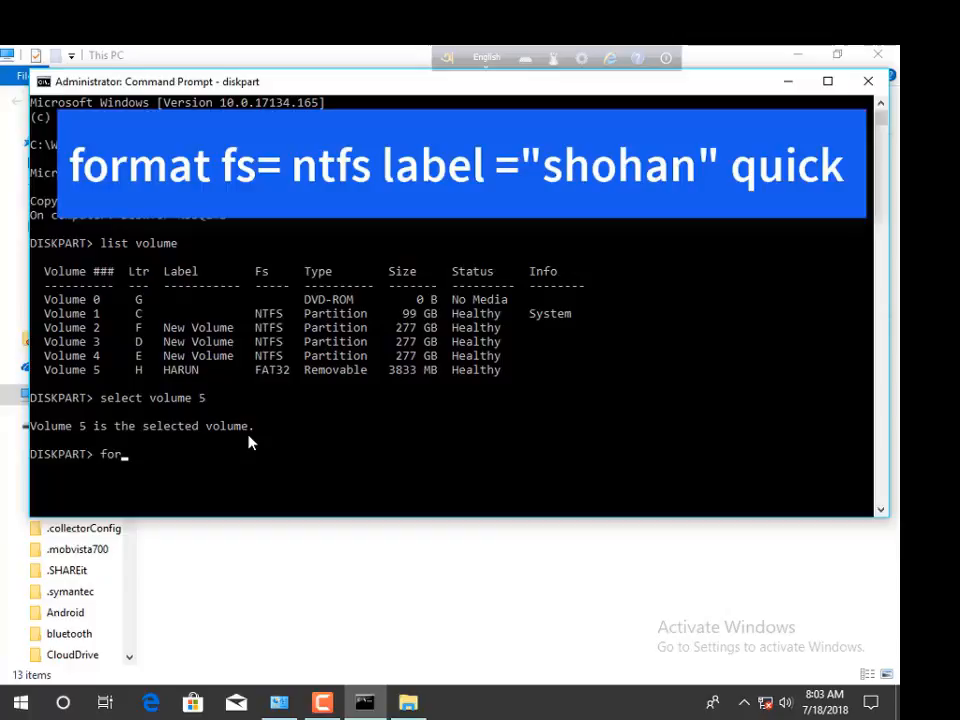
text(mat)
text(fs)
text(=ntfs)
text(label=)
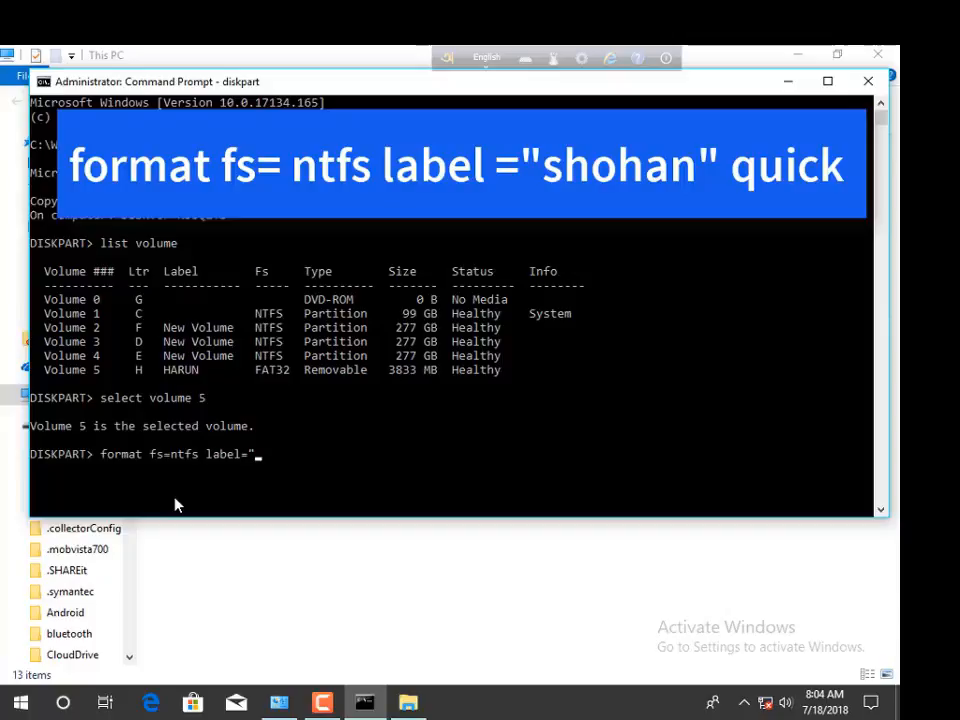
text(shohan"qu)
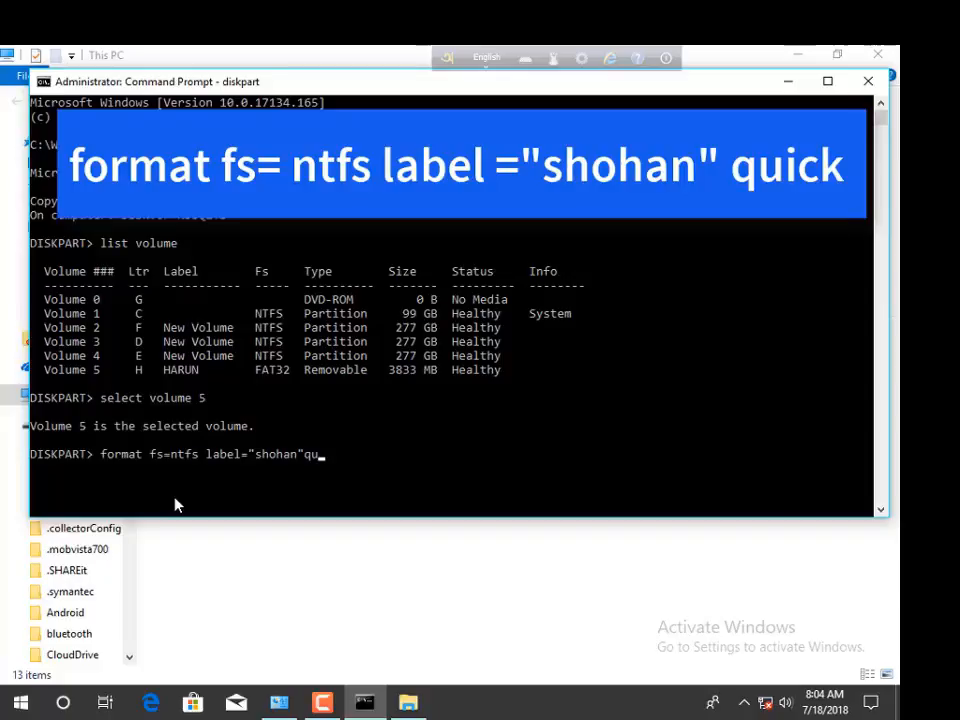
text(ick)
click(324, 704)
text(quic)
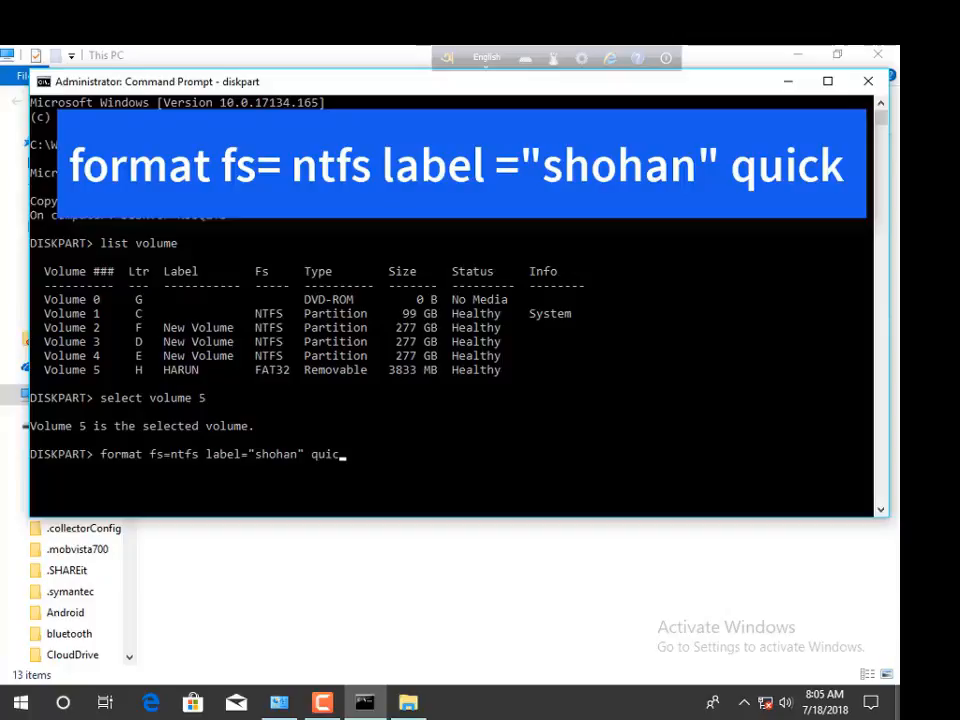
text(k)
key(Return)
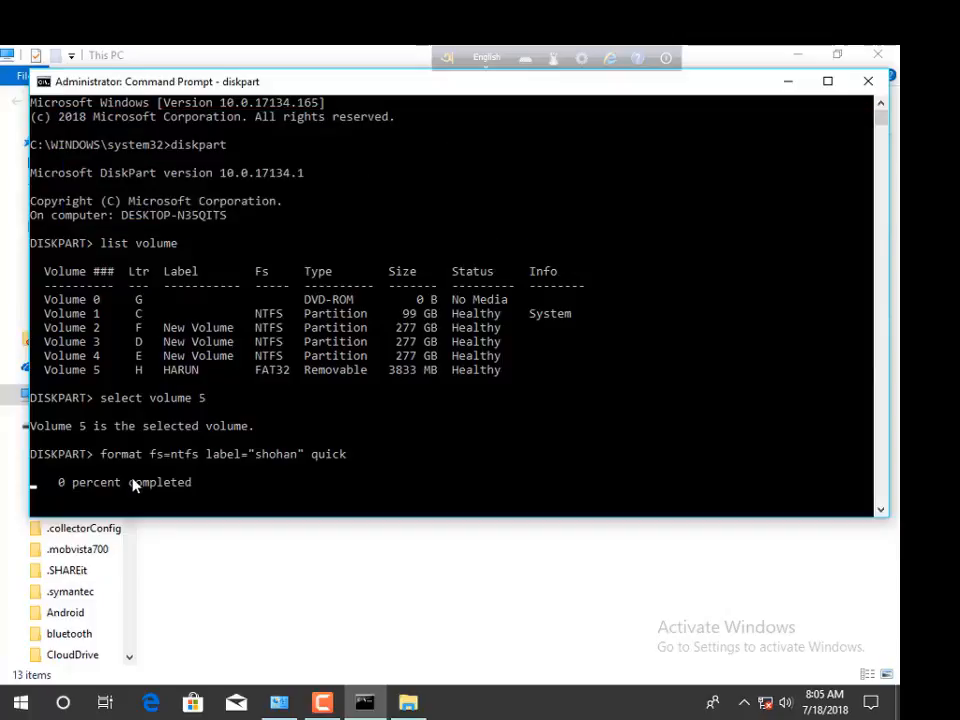
drag(310, 521, 303, 632)
drag(310, 521, 303, 632)
drag(310, 521, 304, 626)
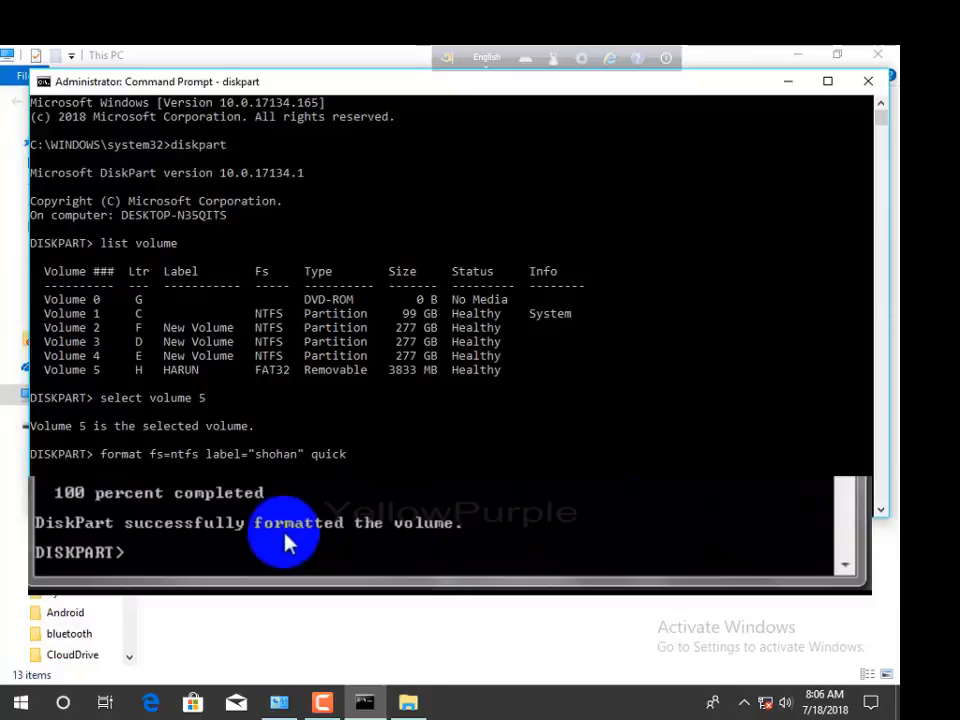
drag(302, 596, 302, 633)
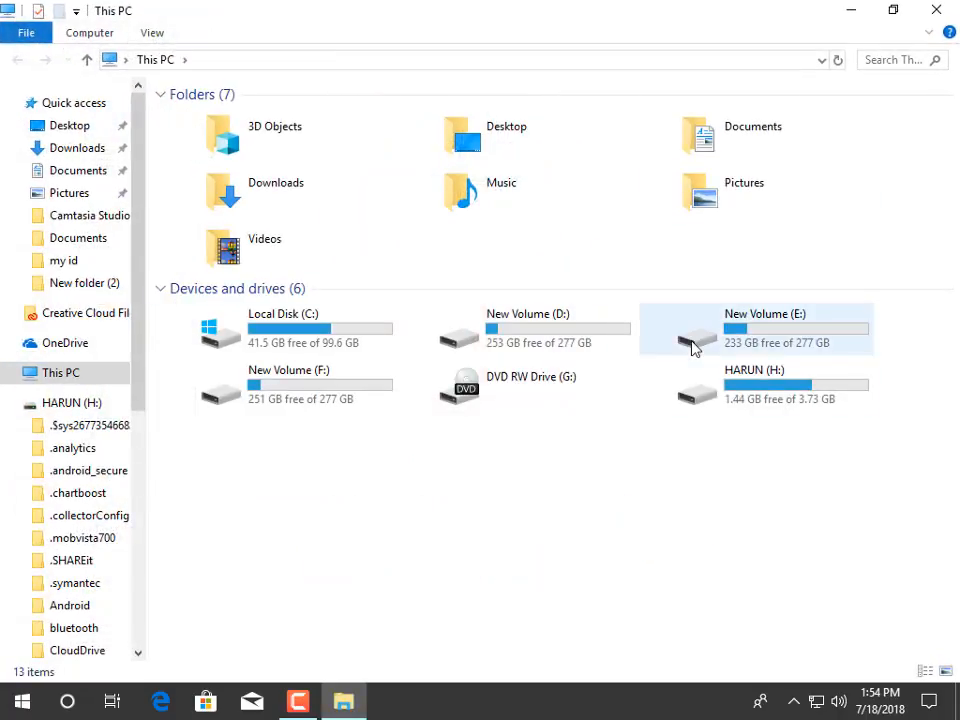
Step: Try to quick-format removable drive H: as FAT32 from This PC, even though it is in use, and close the window
right_click(715, 388)
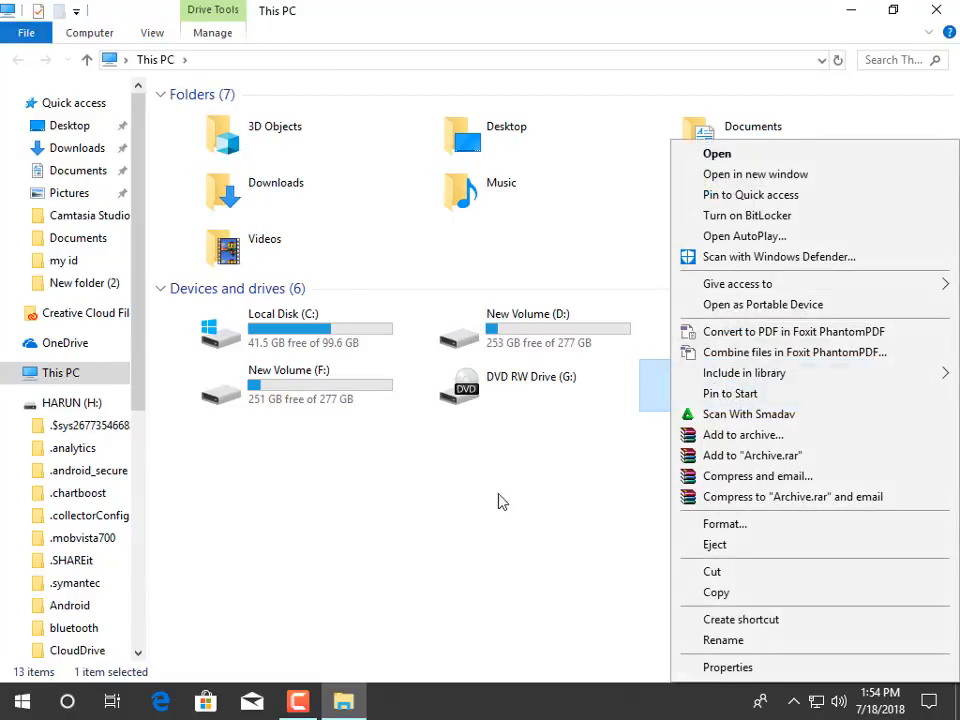
click(557, 467)
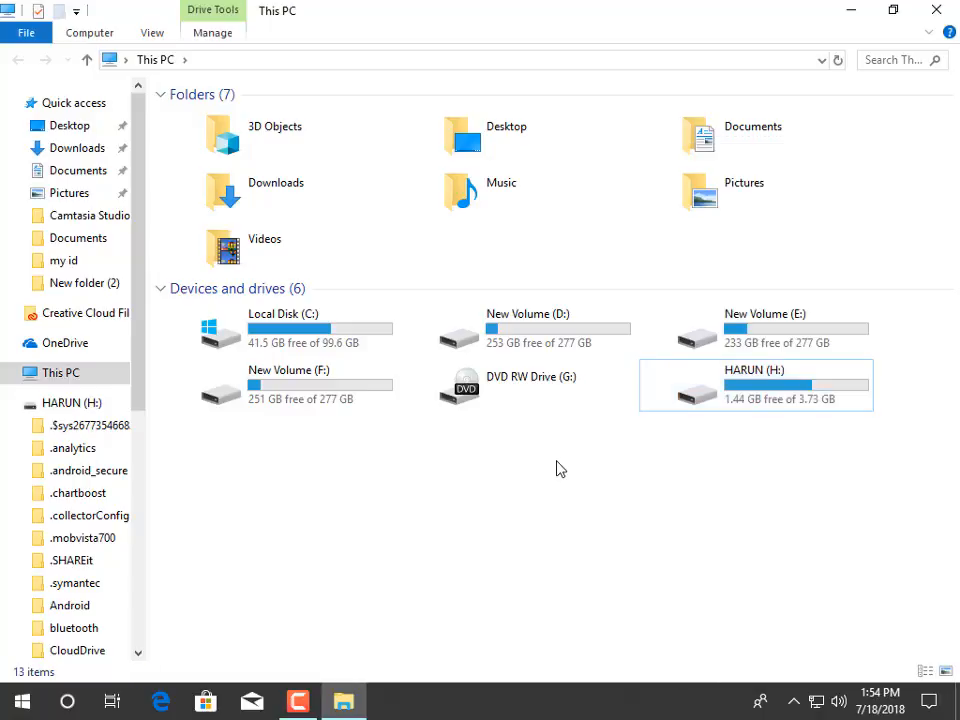
right_click(702, 386)
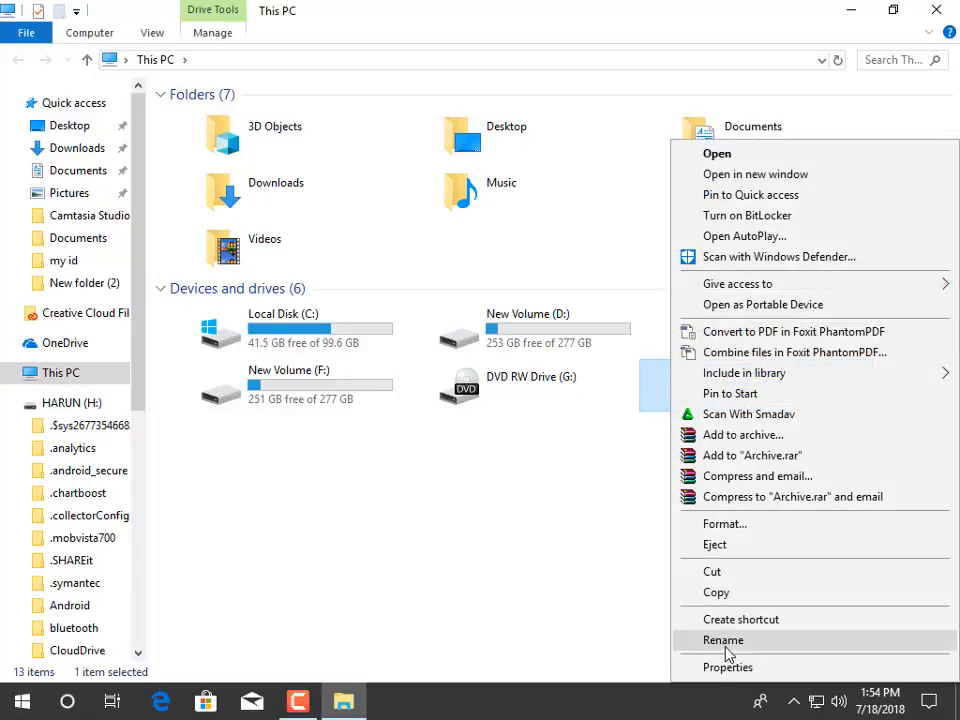
click(722, 525)
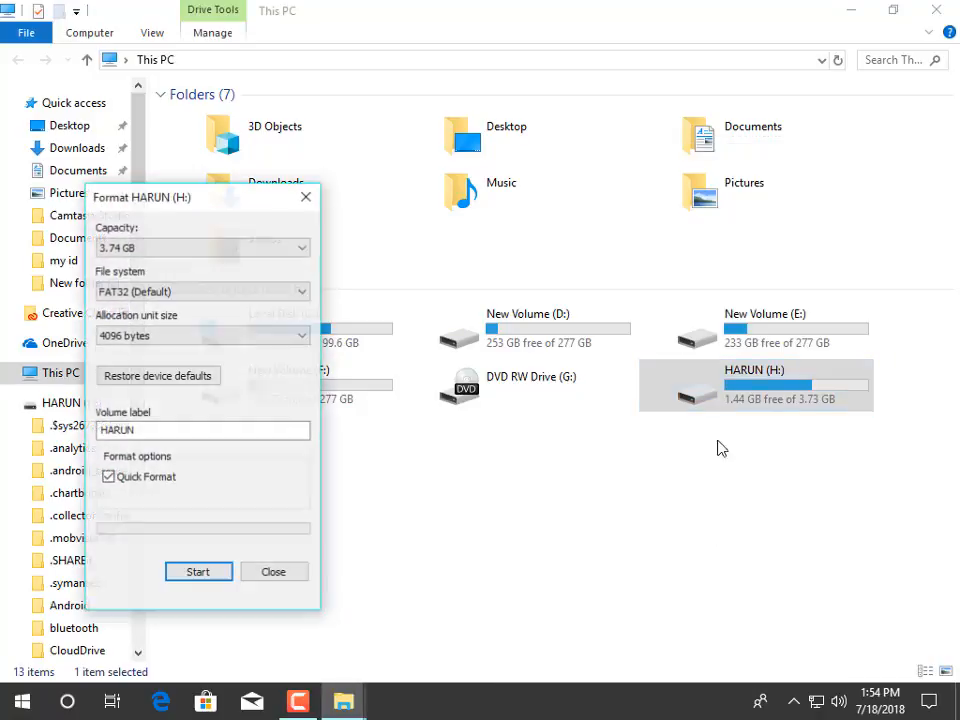
click(205, 577)
click(524, 353)
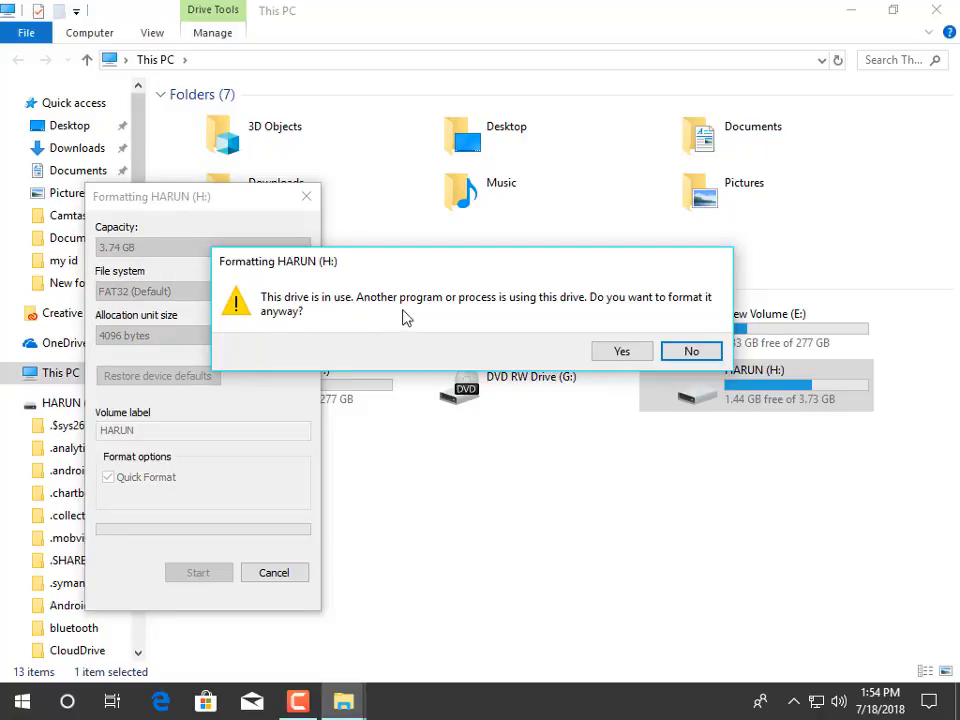
click(624, 356)
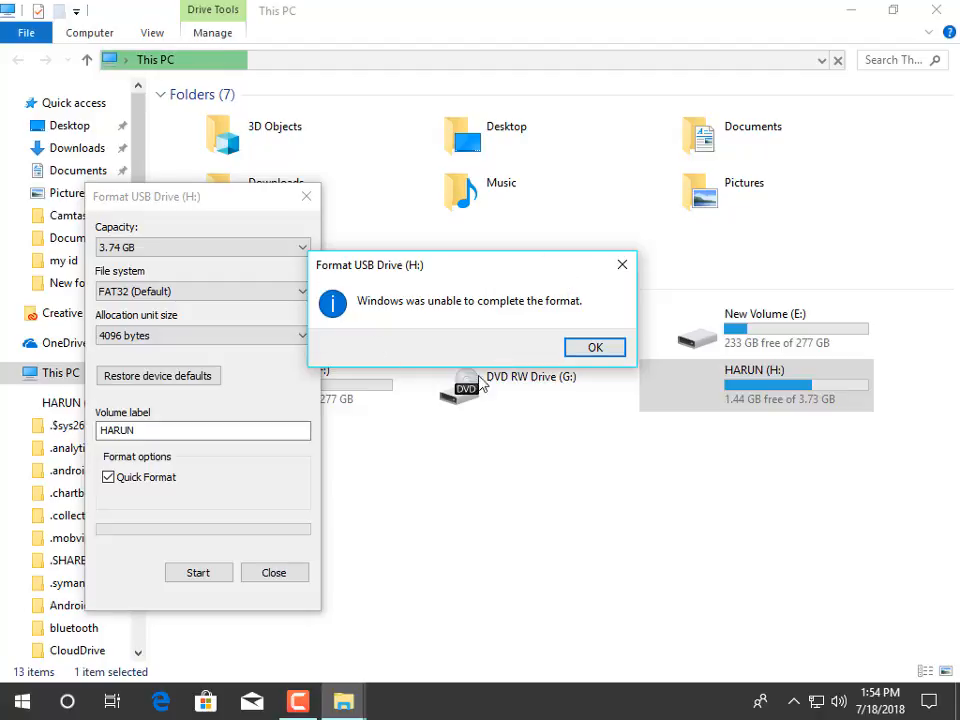
click(604, 354)
click(305, 200)
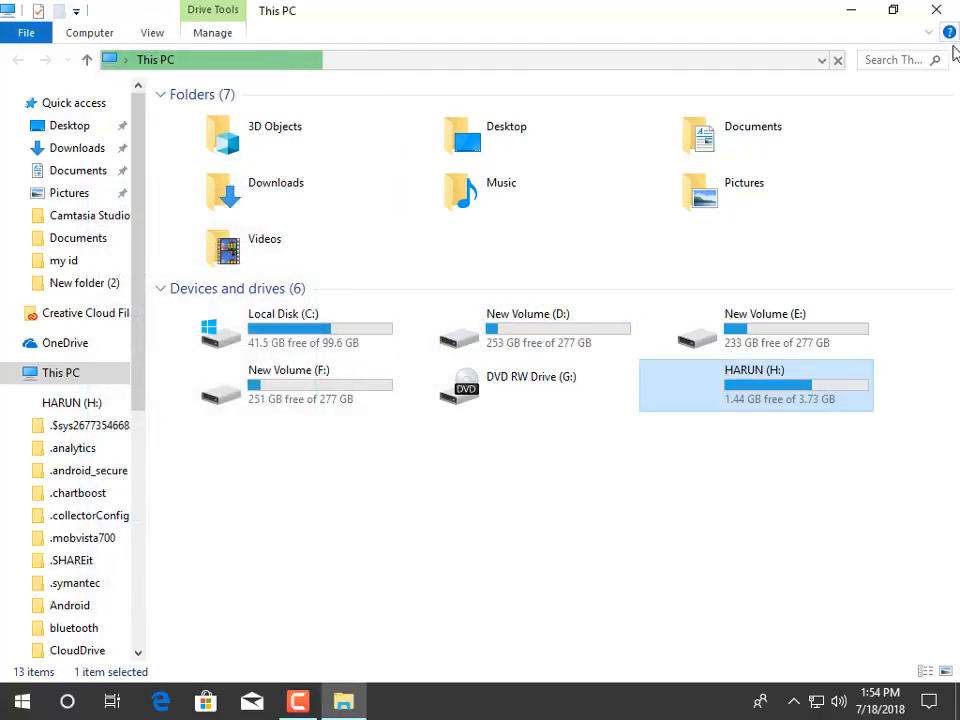
click(936, 10)
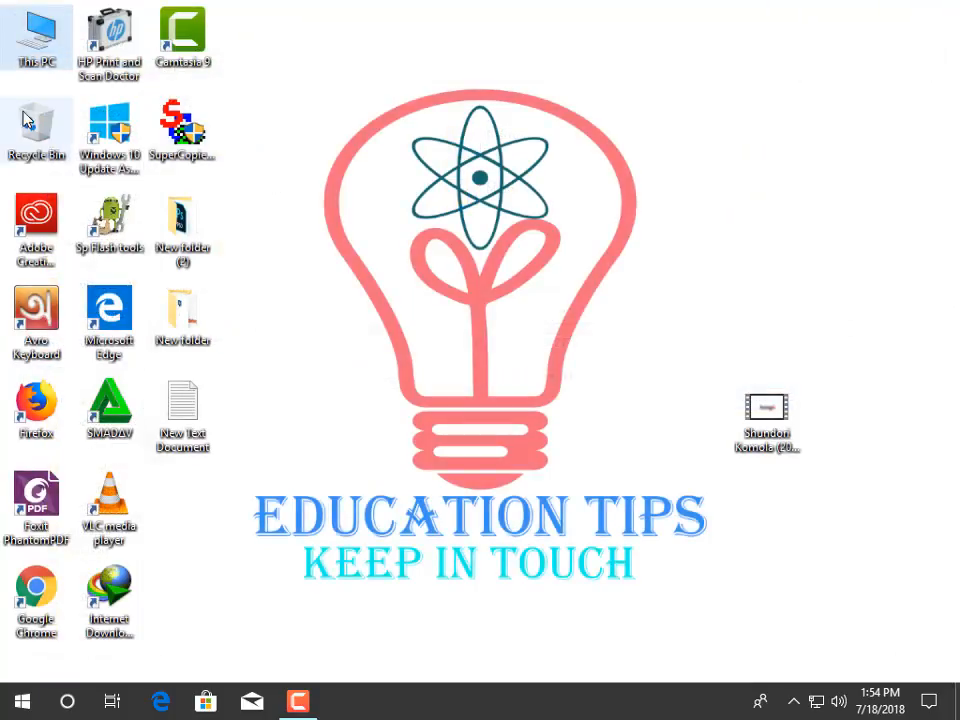
Step: Open Computer Management for This PC and show Disk Management
right_click(356, 61)
click(414, 116)
click(23, 54)
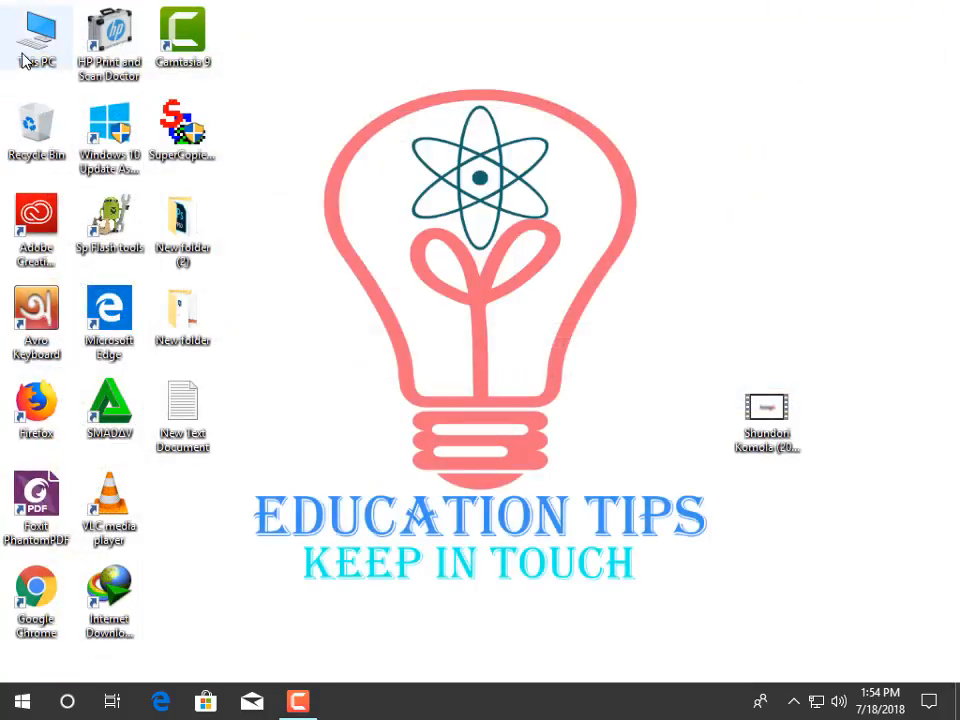
right_click(23, 54)
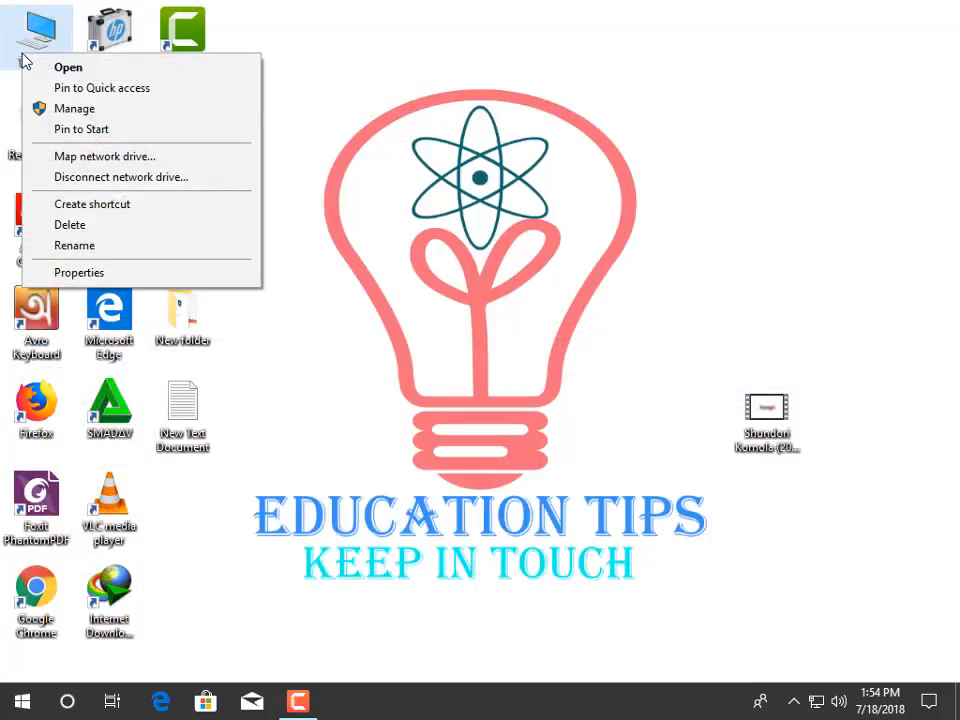
click(80, 110)
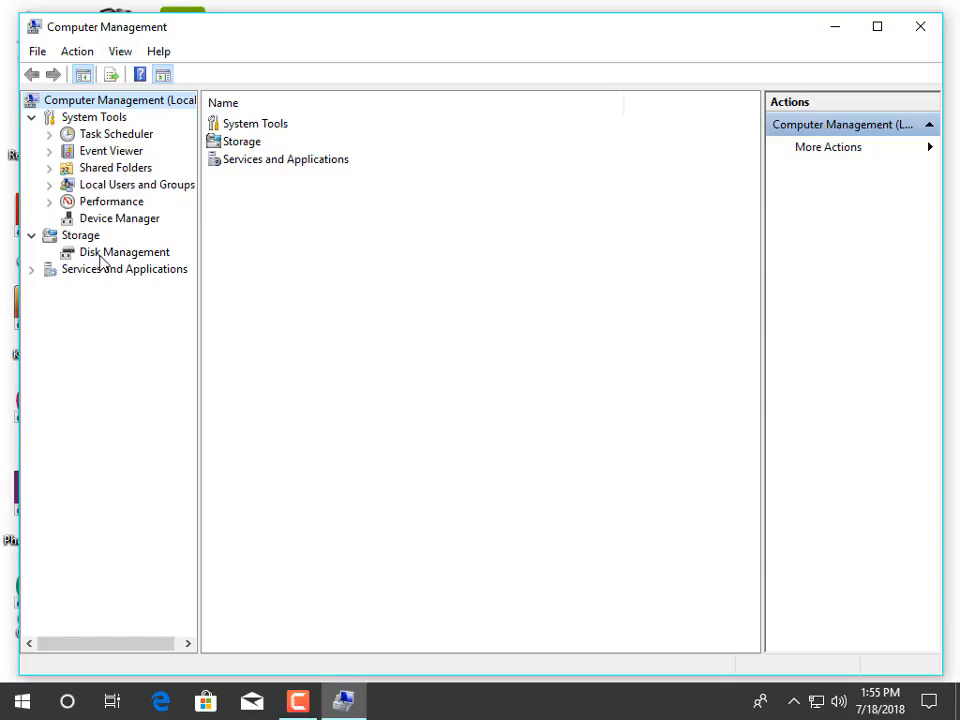
click(103, 256)
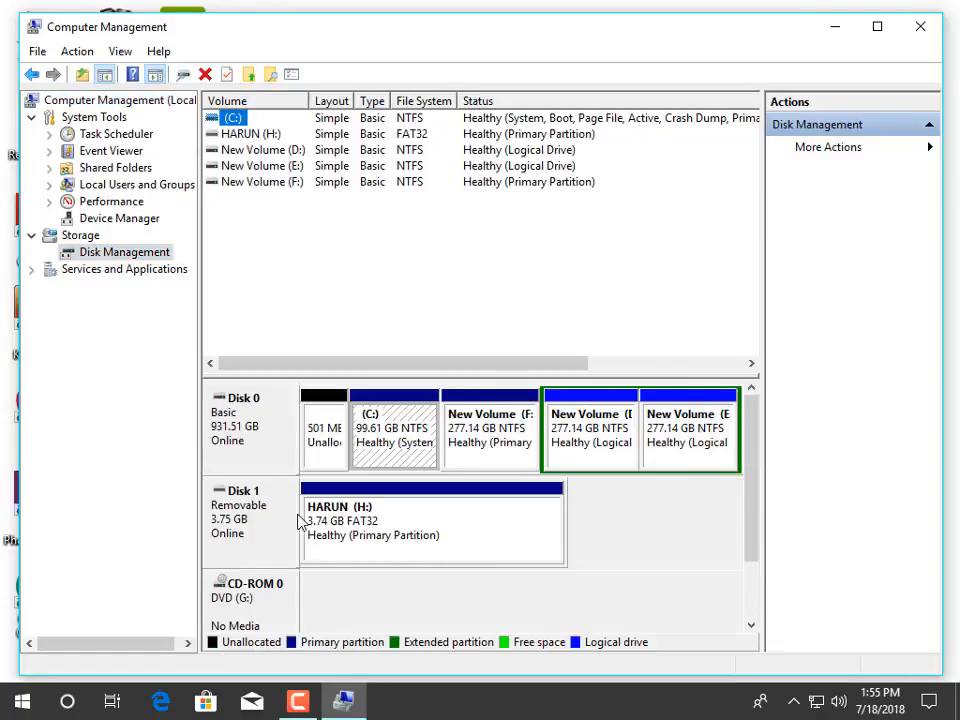
Step: Quick-format volume H: on Disk 1 as FAT32 with the default allocation unit size, accepting the erasure of its data
click(355, 532)
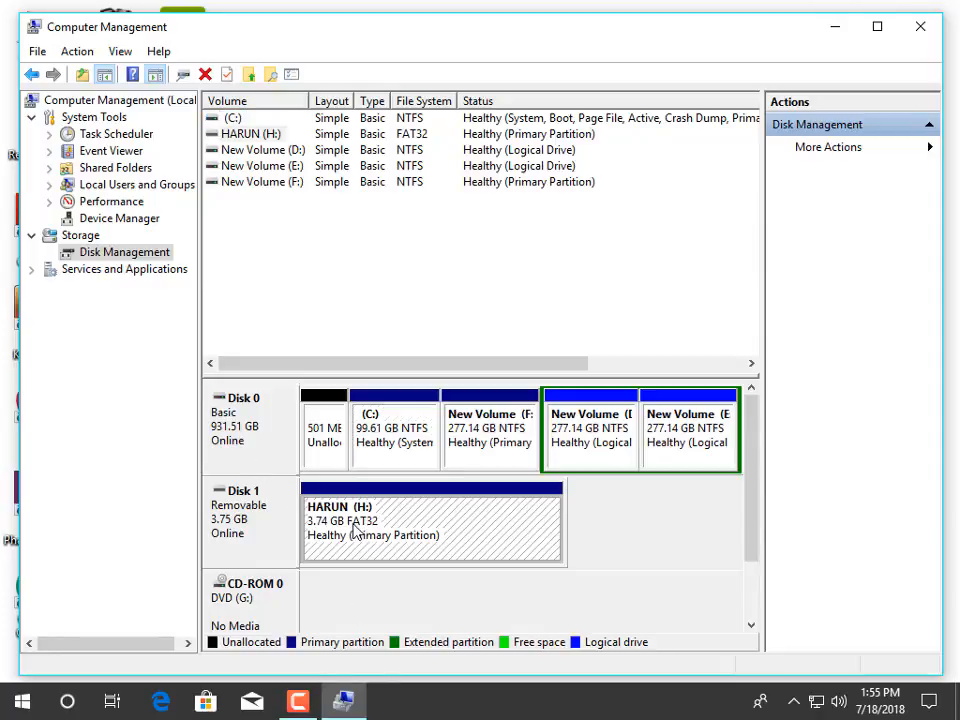
right_click(378, 542)
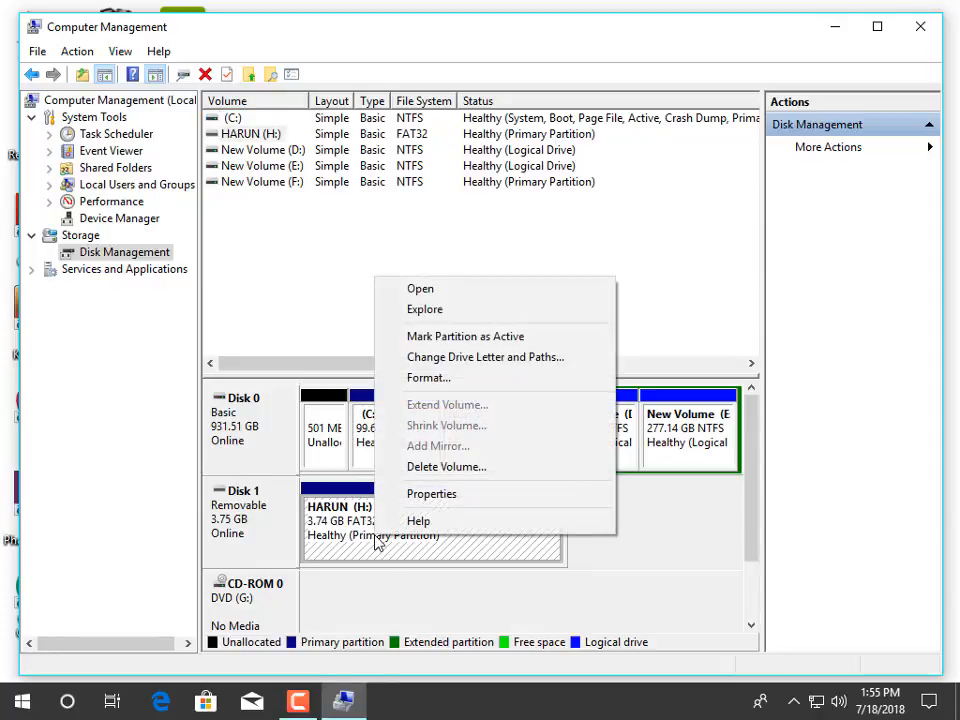
click(432, 382)
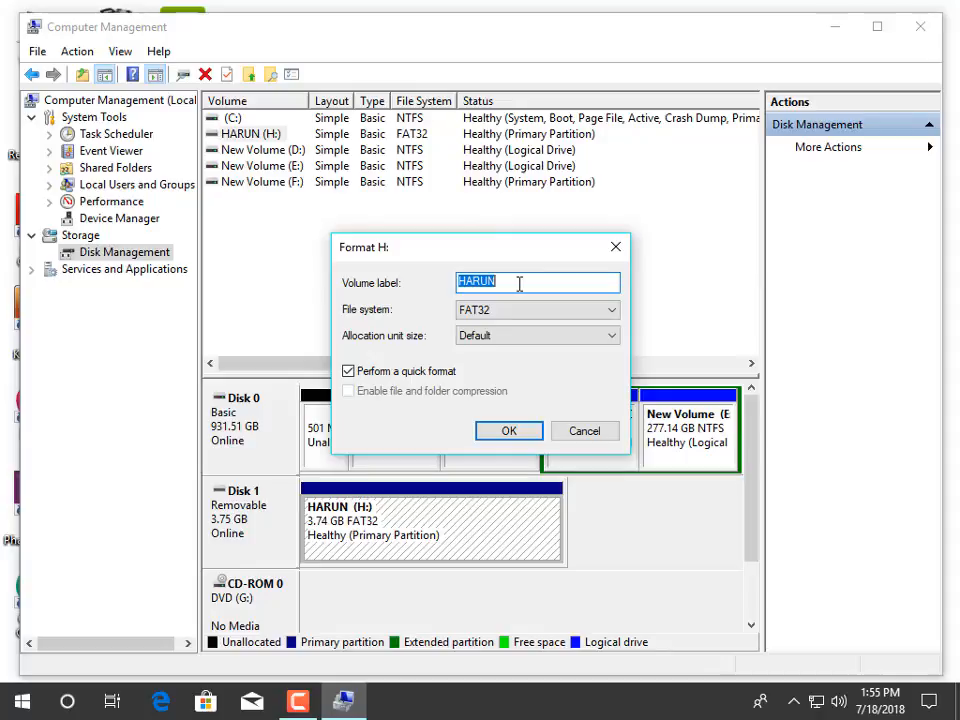
click(490, 311)
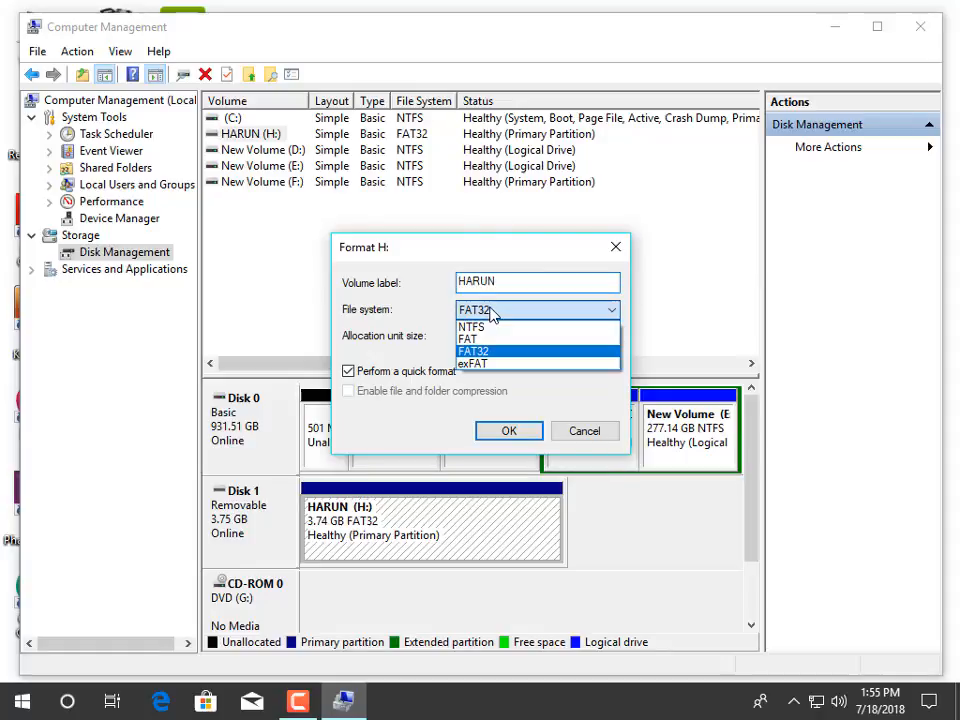
click(490, 311)
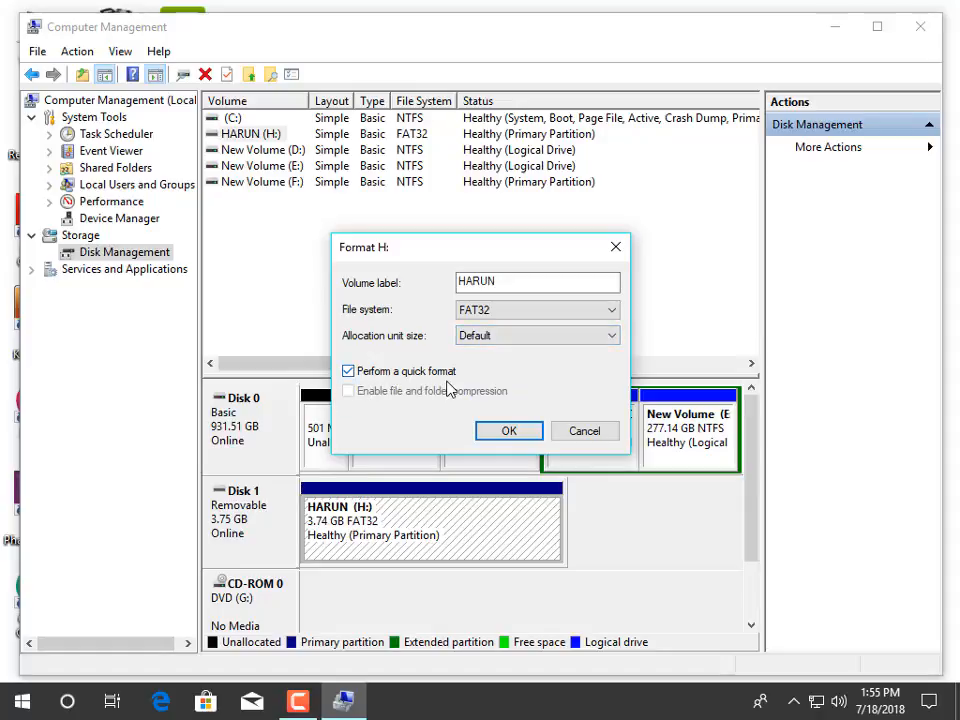
click(348, 372)
click(348, 372)
click(509, 431)
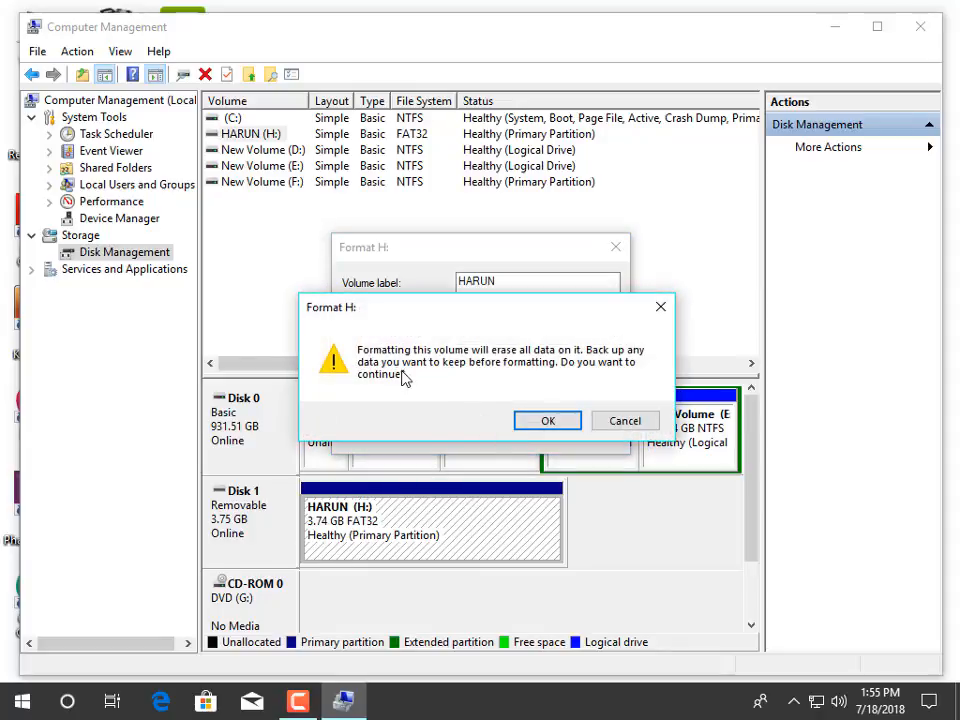
click(549, 421)
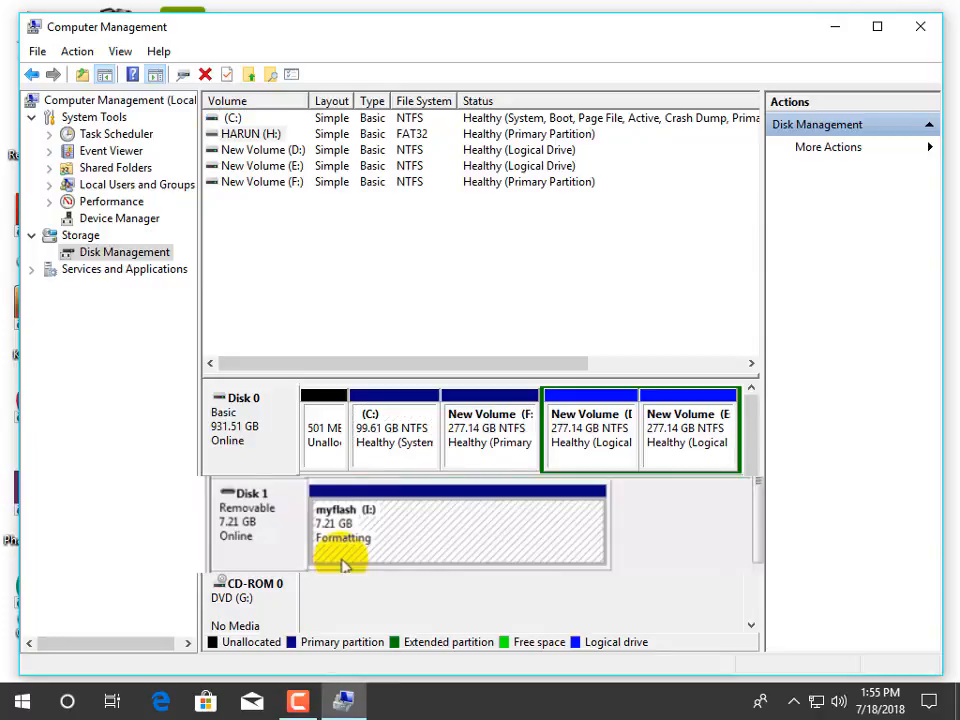
Step: Reopen the format settings for volume H: on Disk 1
key(shift+F10)
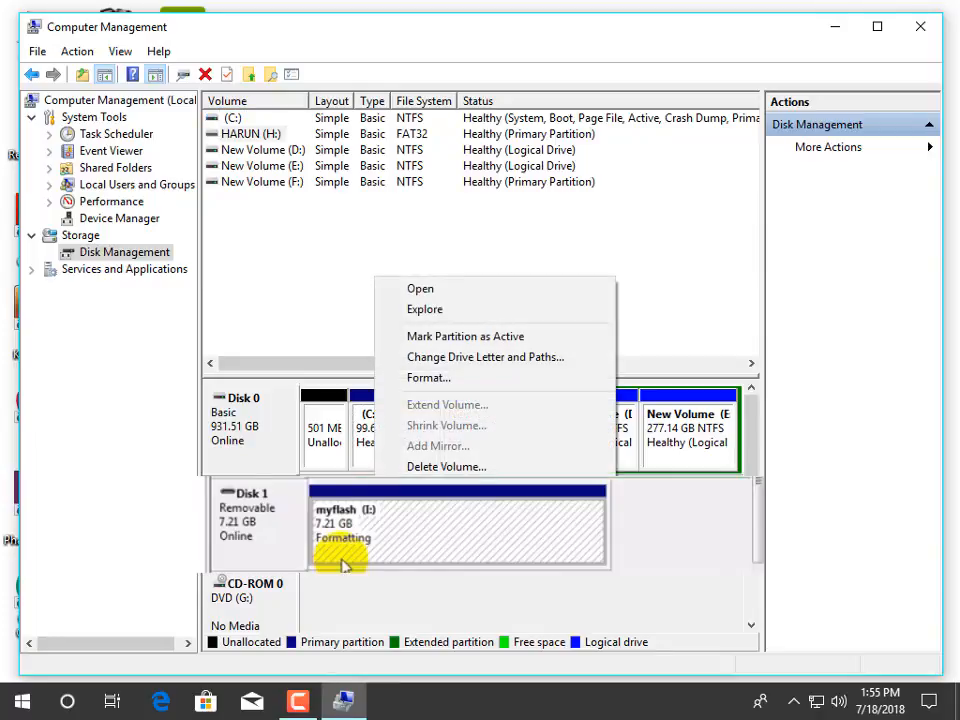
click(430, 379)
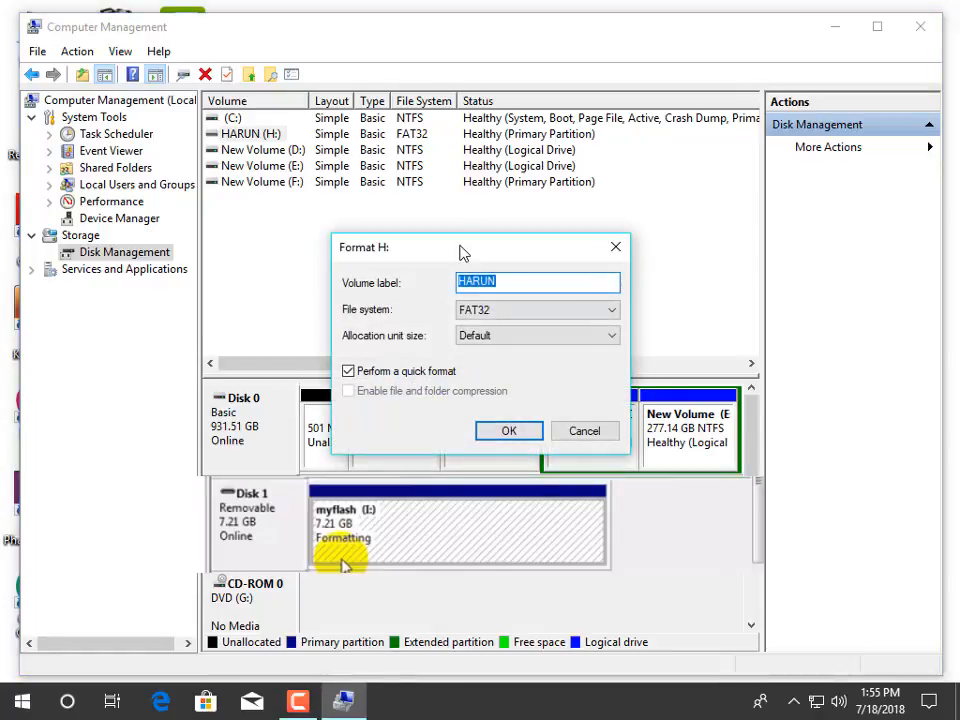